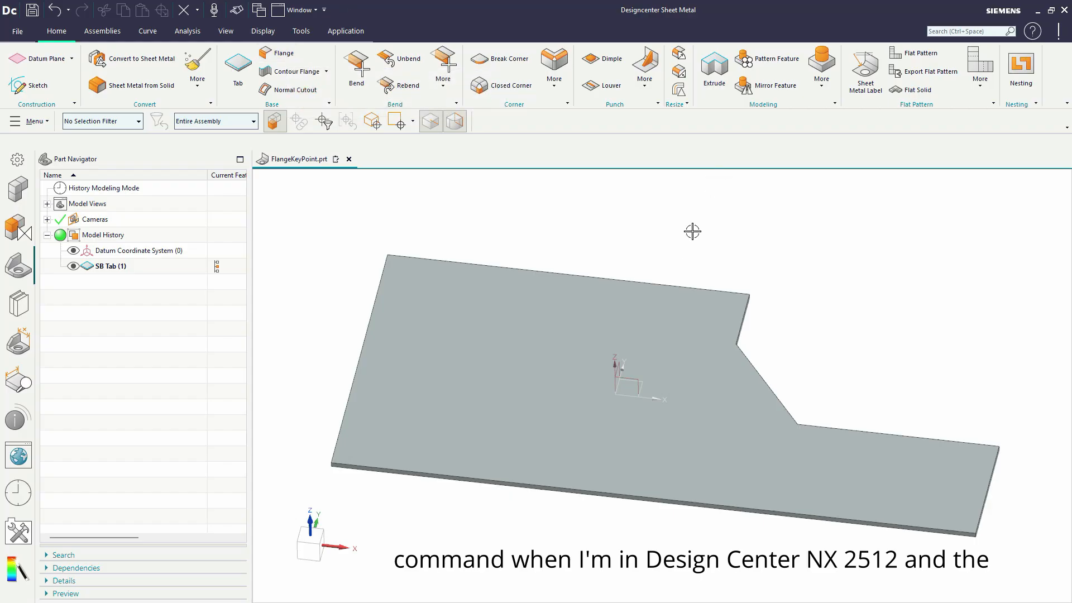
Step: Examine the length options offered by the Flange command, and leave it without creating a flange
scroll(684, 268, down, 1)
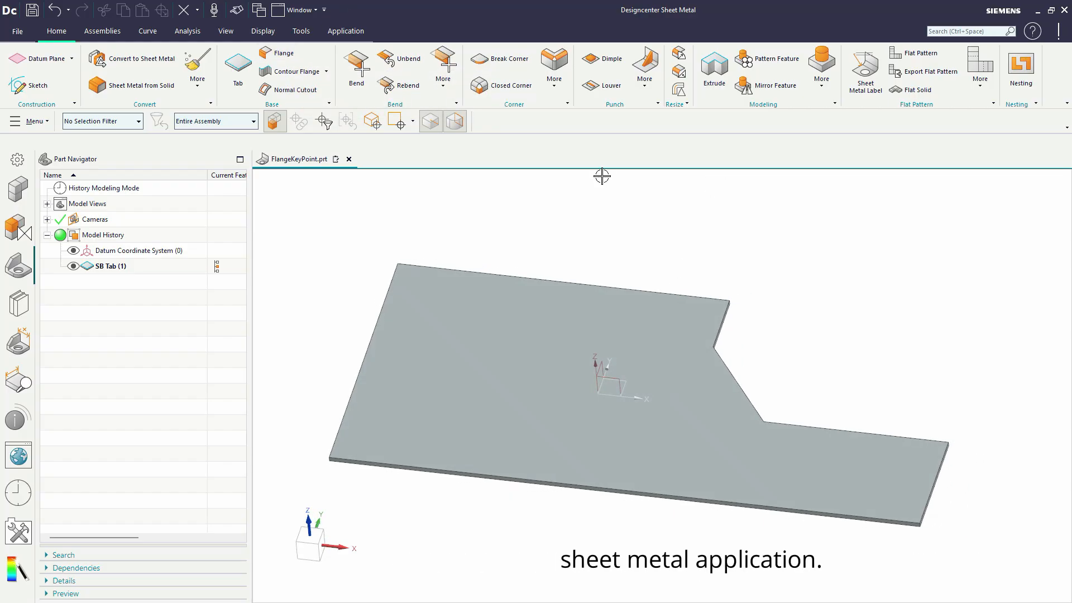
scroll(578, 357, down, 1)
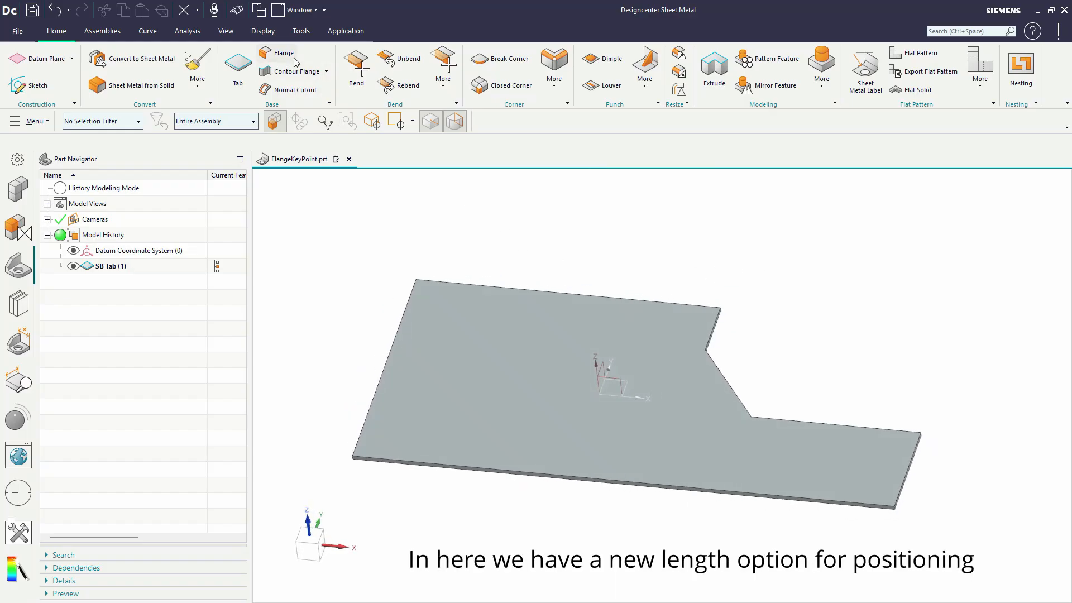
click(449, 217)
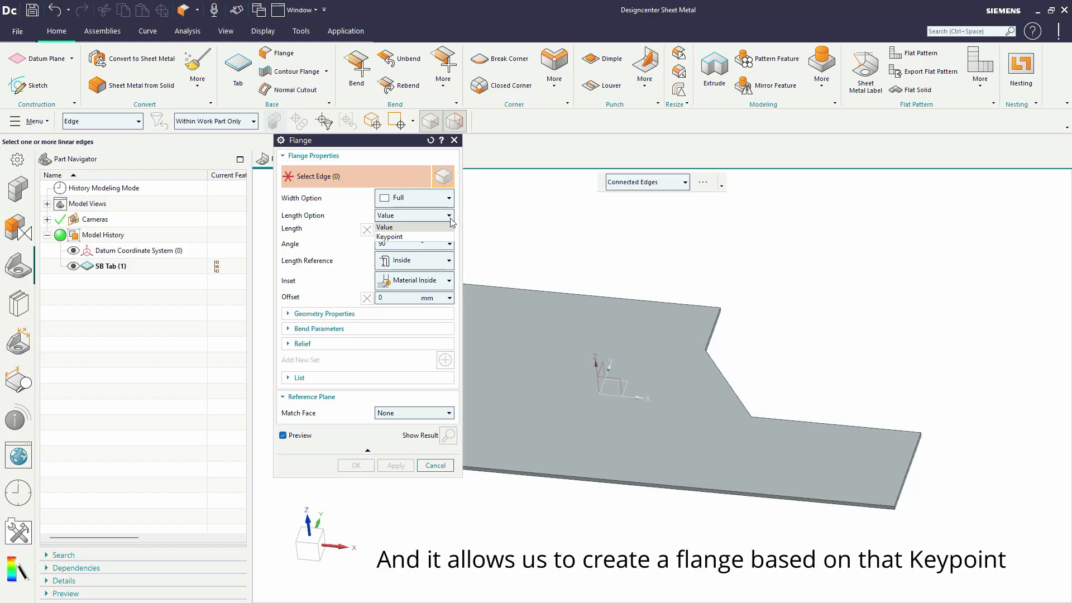
click(450, 219)
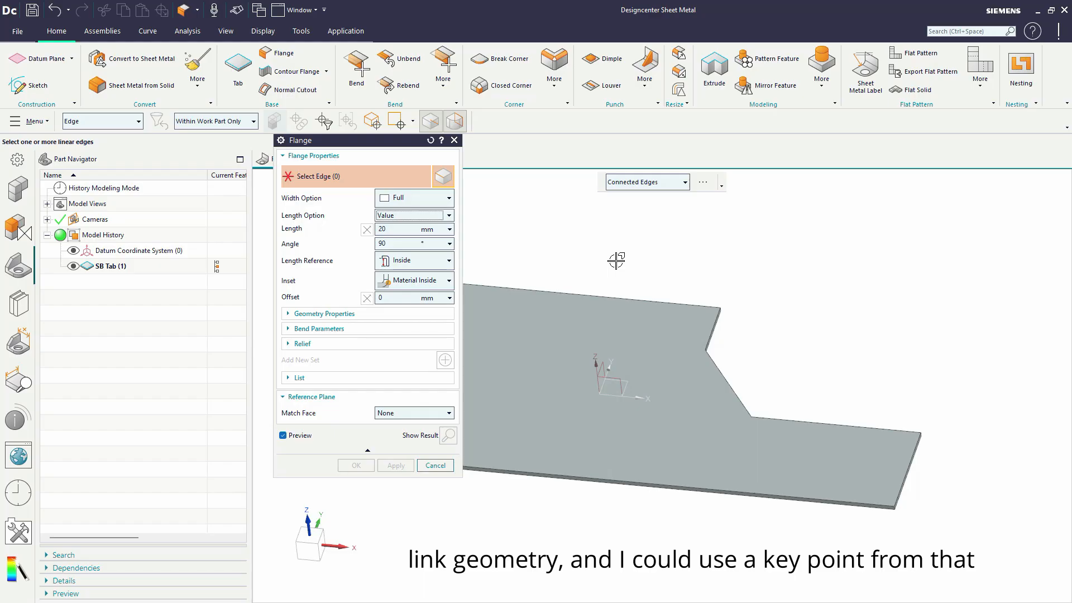
middle_drag(618, 256, 772, 304)
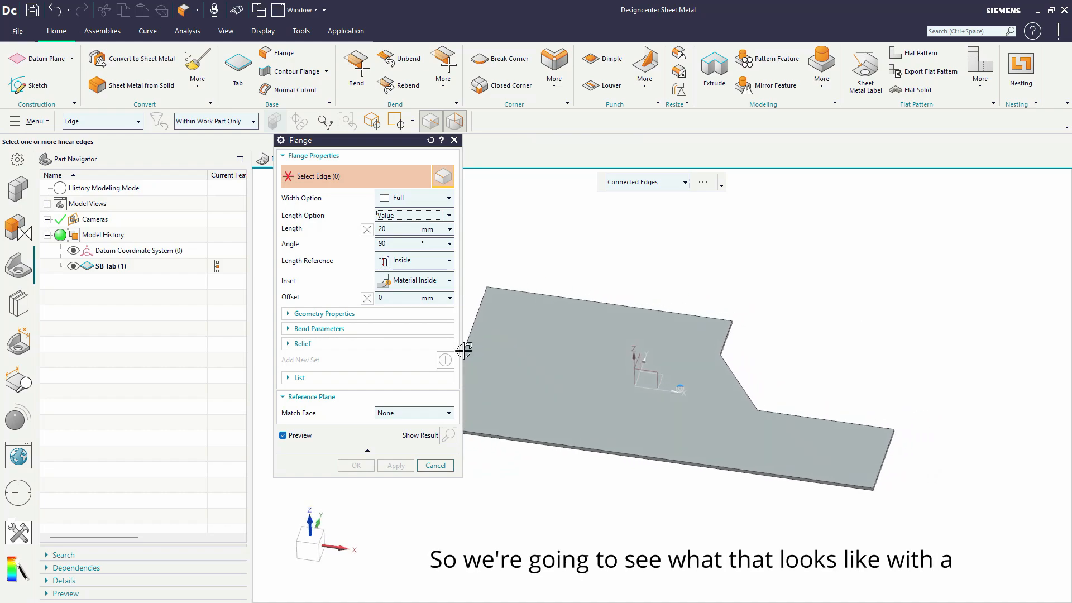
click(435, 466)
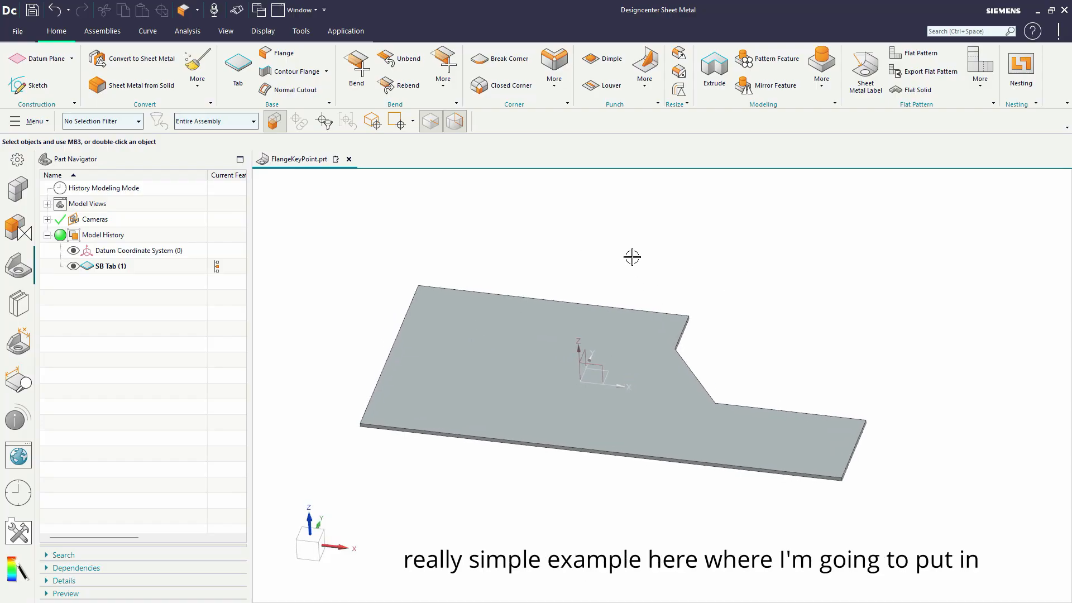
Step: Start a sketch on the vertical XZ plane and place a point above the tab, about 283 mm from the vertical axis on the negative X side
click(29, 85)
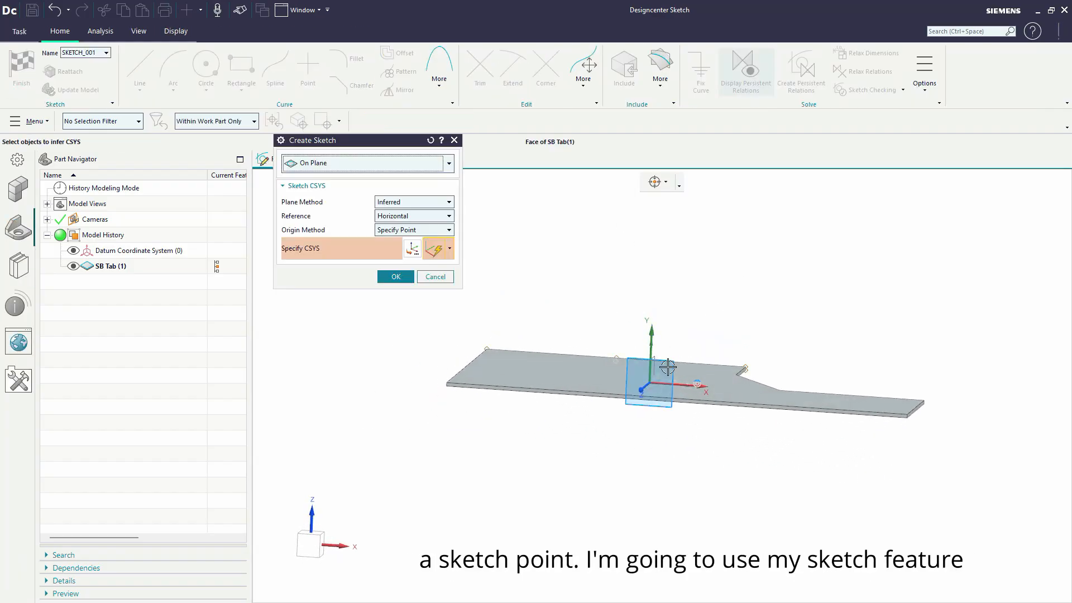
click(662, 372)
click(395, 277)
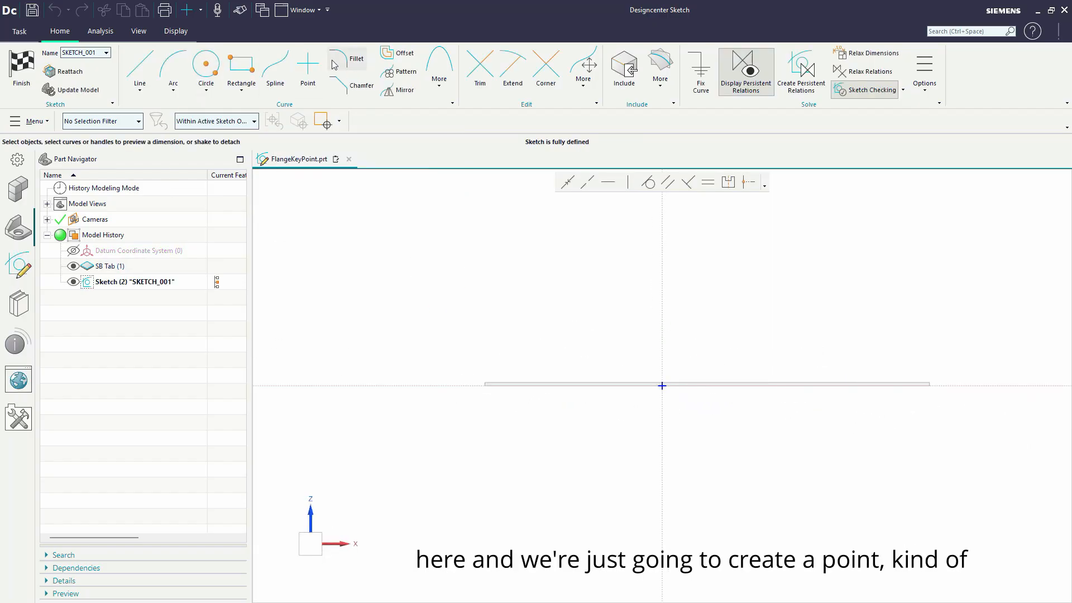
click(310, 66)
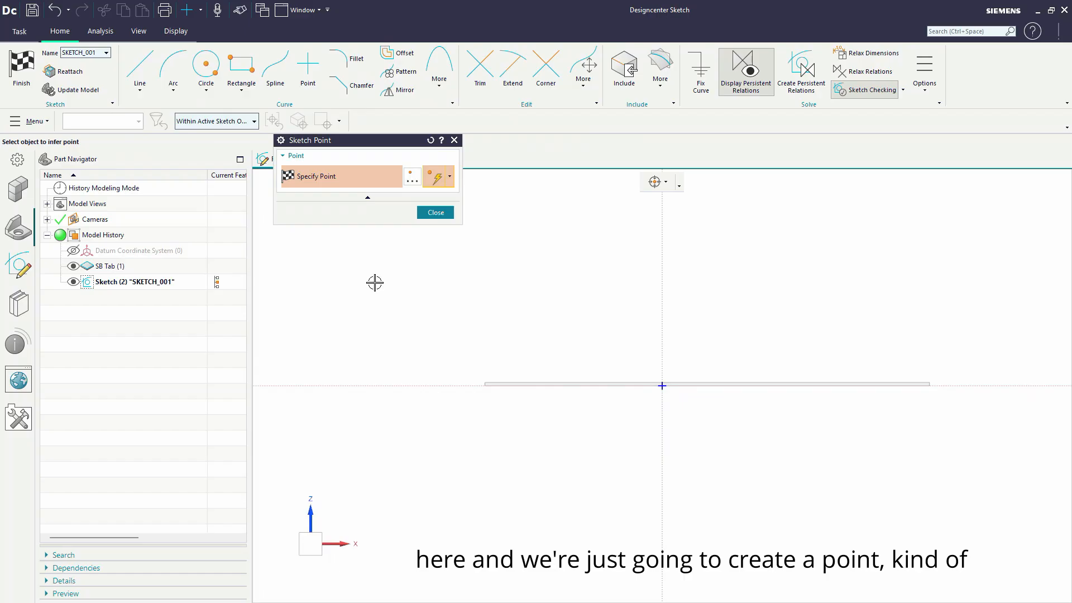
click(438, 213)
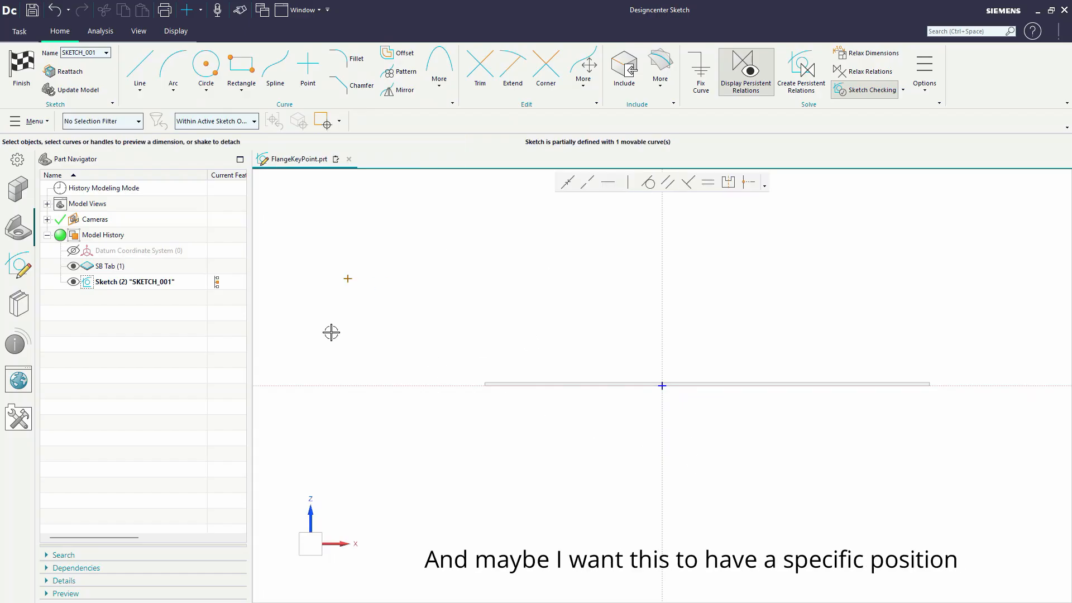
Step: Dimension the point 300 mm from the sketch's vertical axis and scale the entire sketch to this first dimension
click(350, 280)
click(662, 270)
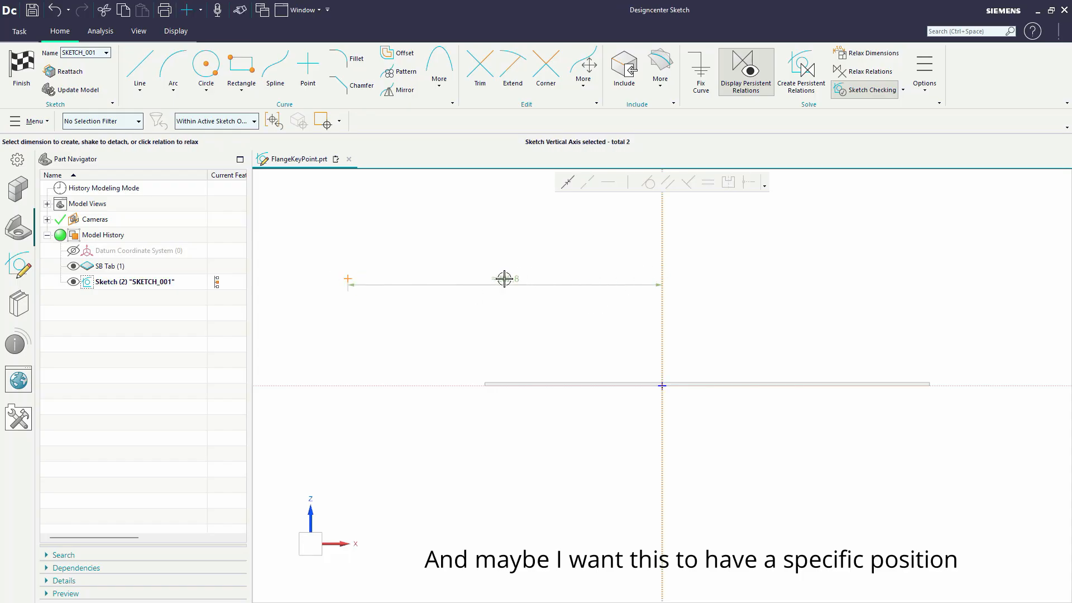
click(505, 245)
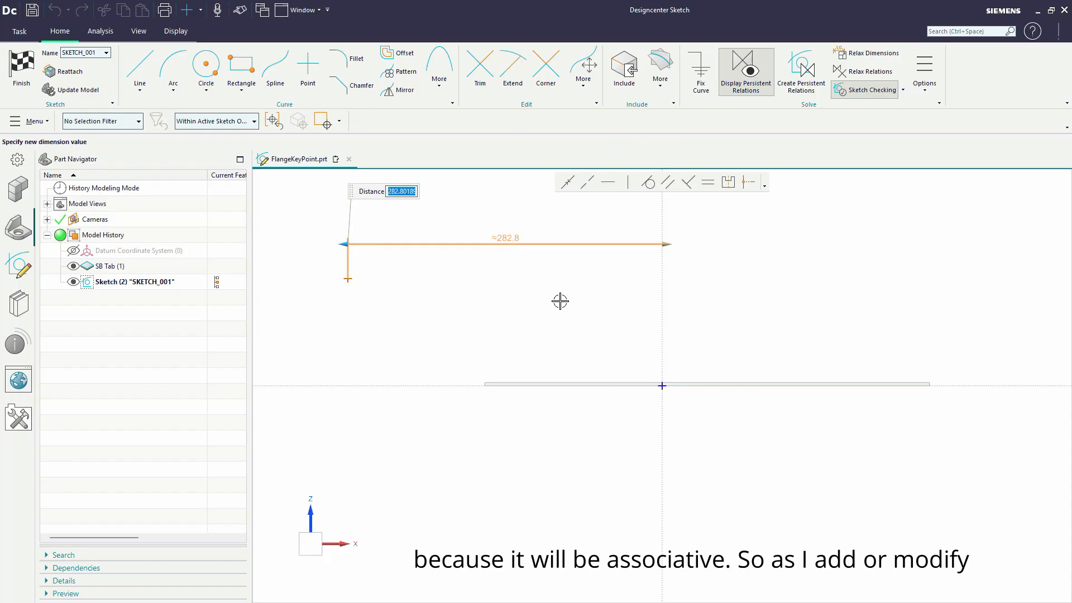
text(300)
key(Return)
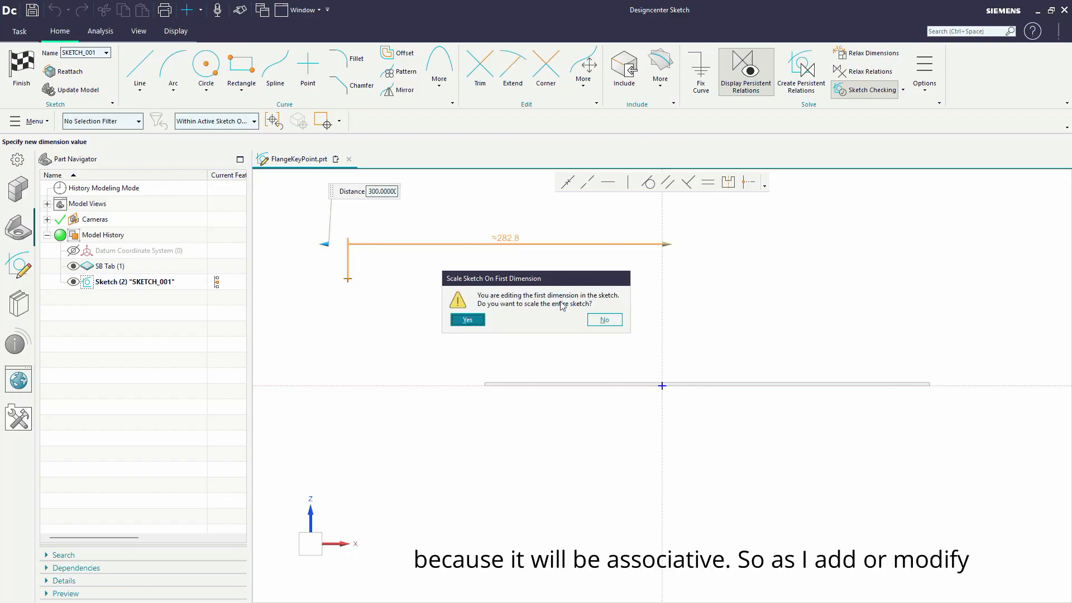
click(468, 318)
Step: Dimension the point 120 mm above the sketch's horizontal axis and finish the sketch
click(350, 293)
click(326, 273)
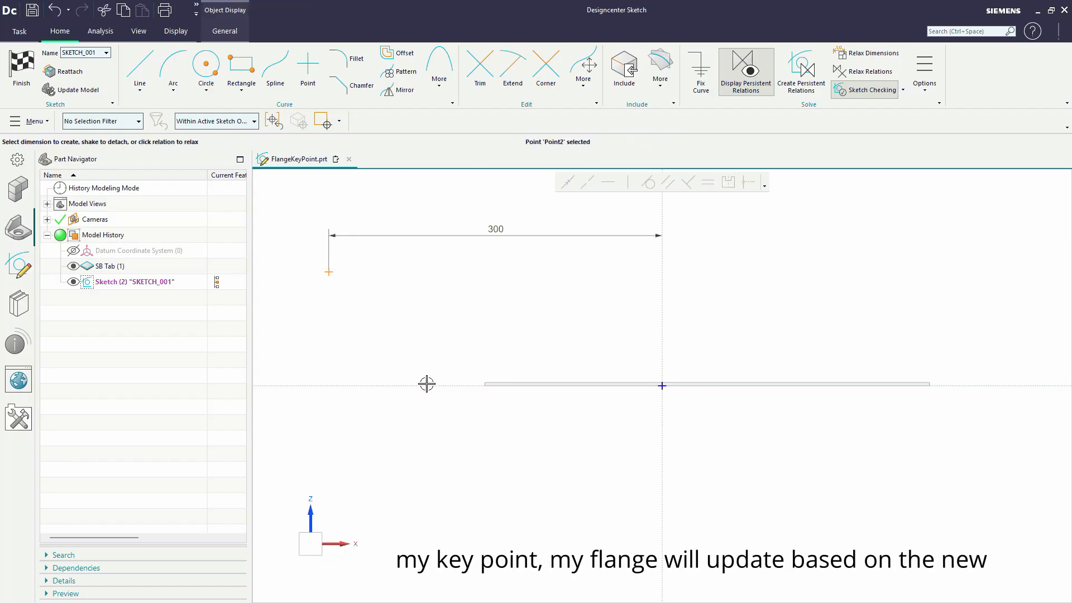
click(433, 385)
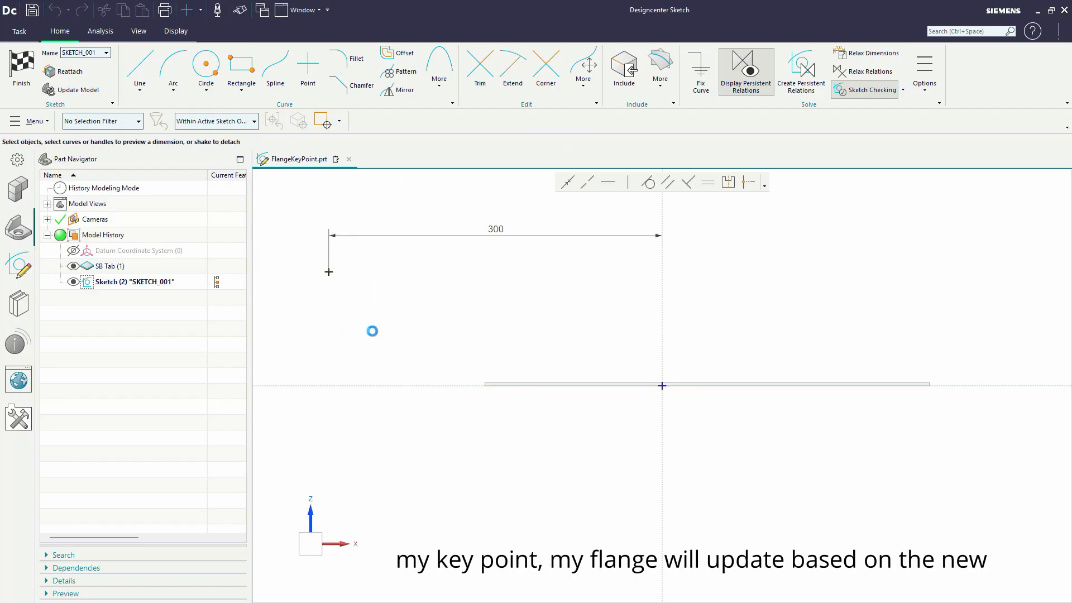
click(375, 329)
text(1)
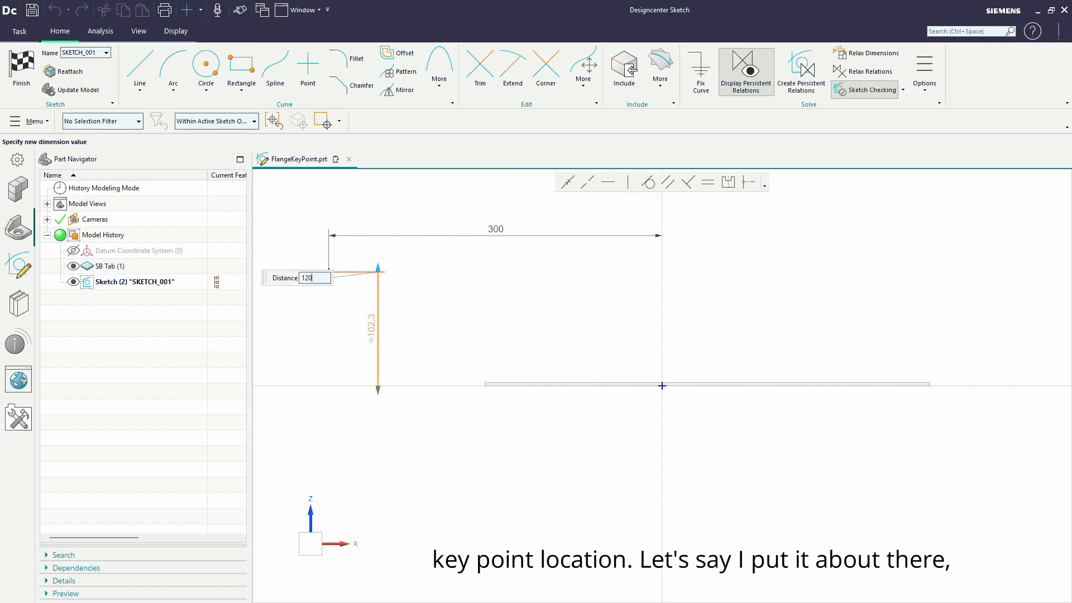
text(20)
key(Return)
click(440, 273)
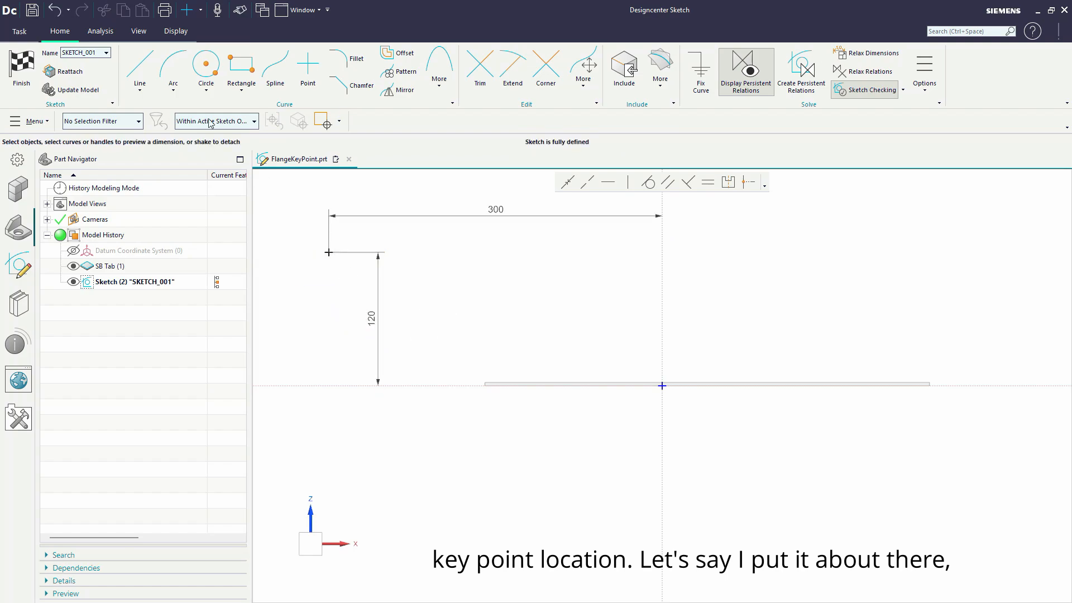
click(30, 70)
Step: Start a flange with reset default settings on the tab's straight end edge nearest the sketch point
scroll(499, 406, down, 2)
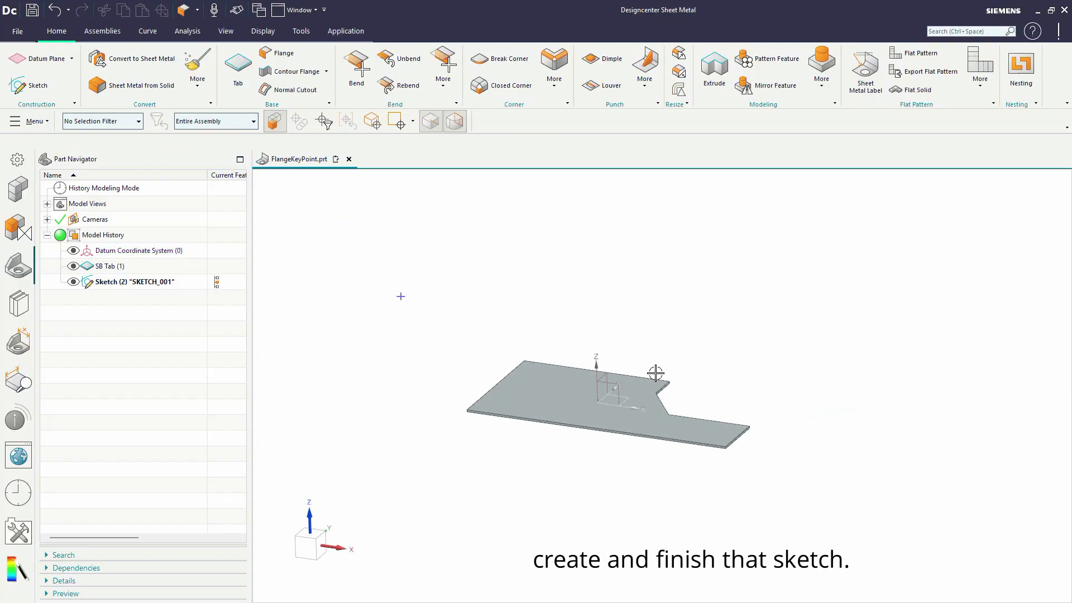
mouse_move(642, 372)
middle_down()
mouse_move(609, 285)
mouse_move(435, 352)
mouse_move(499, 353)
middle_up()
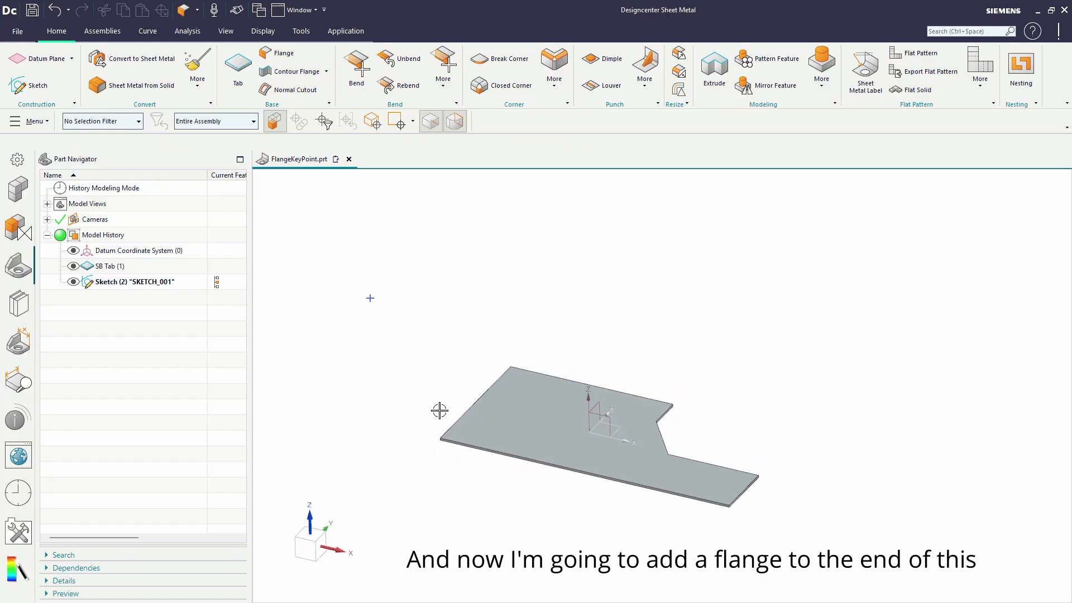
middle_drag(470, 390, 533, 313)
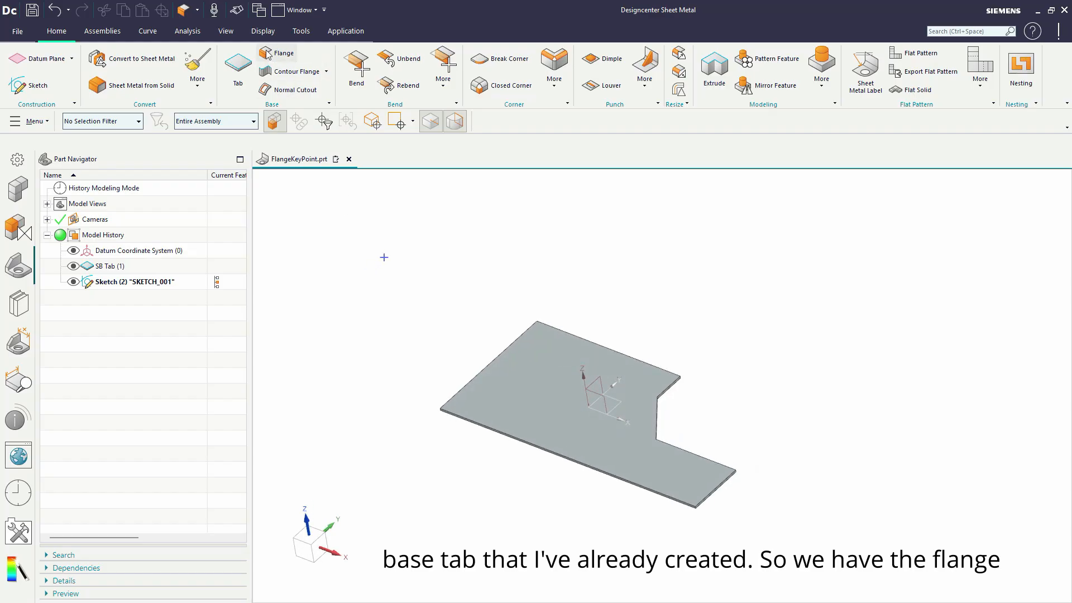
click(277, 53)
click(431, 141)
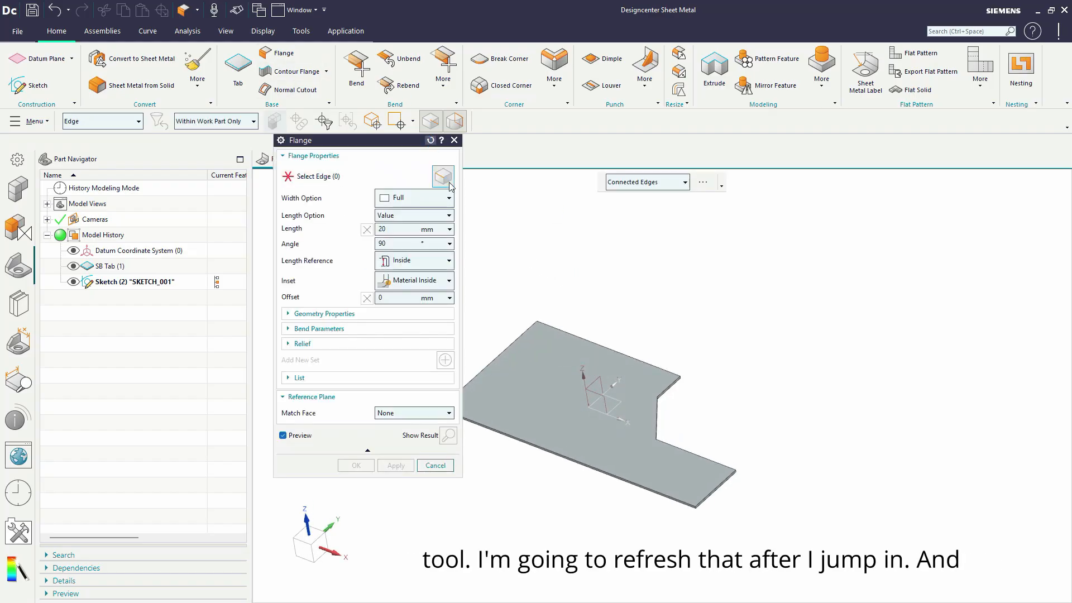
middle_drag(634, 282, 562, 270)
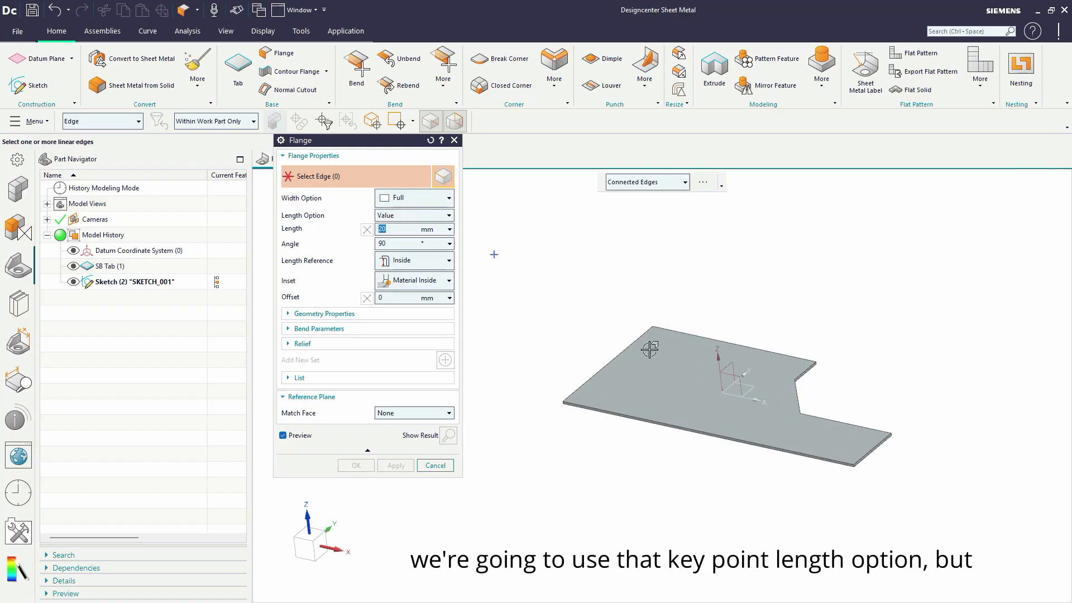
scroll(584, 400, up, 5)
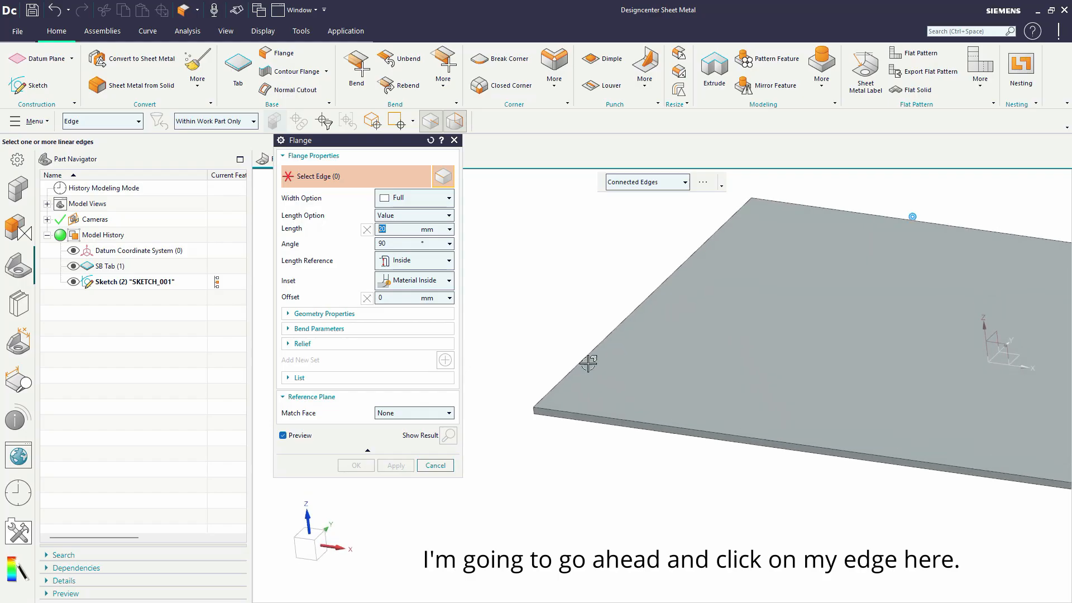
click(569, 359)
scroll(612, 439, down, 4)
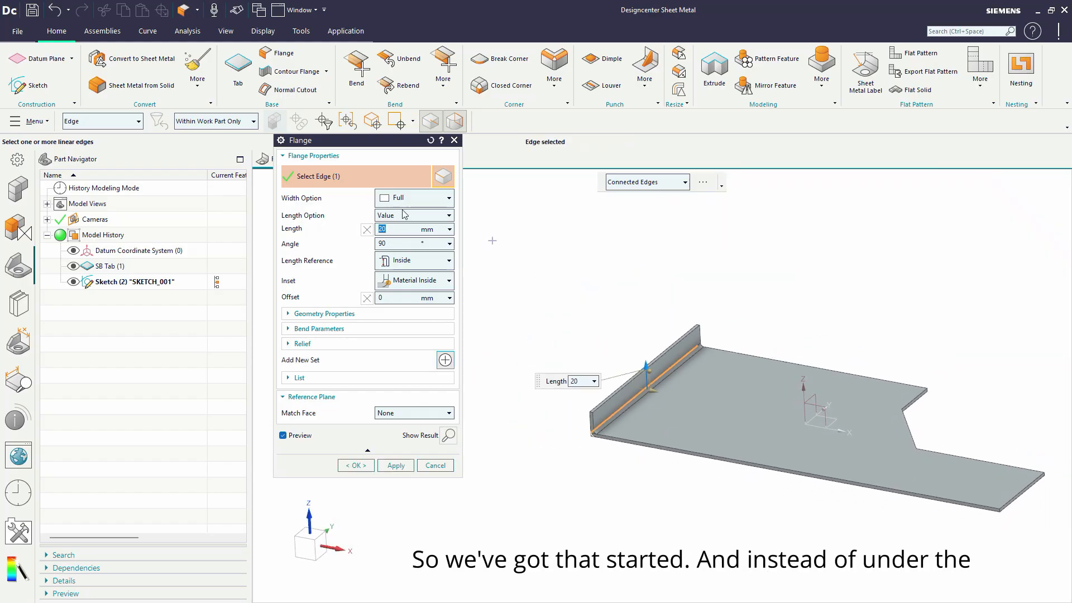
Step: Set the flange's length option to Keypoint and specify the sketch point as its key point
click(450, 217)
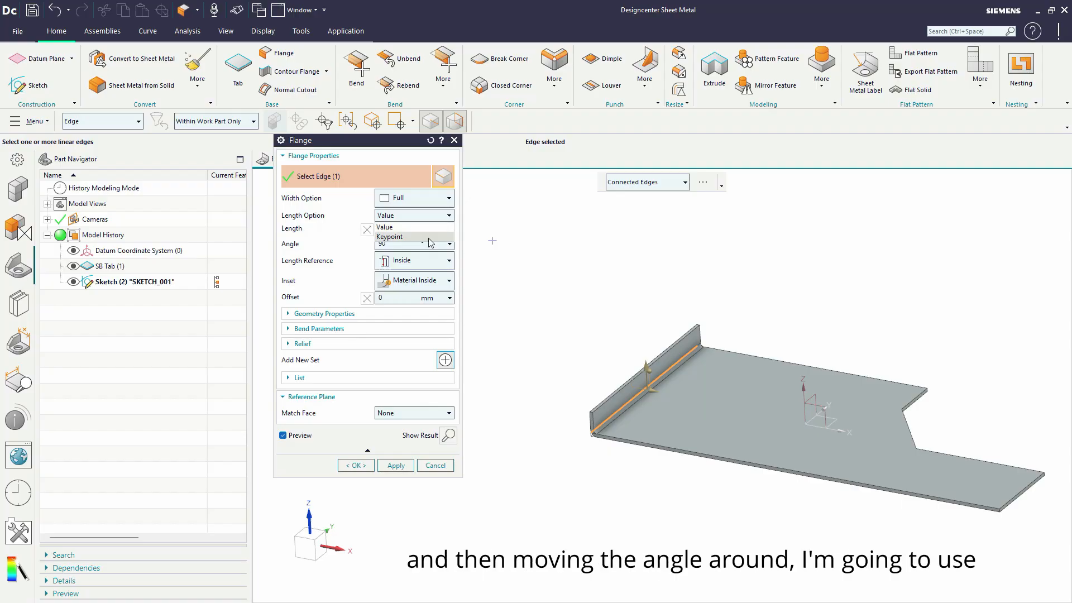
click(438, 237)
mouse_move(511, 589)
middle_down()
mouse_move(533, 588)
mouse_move(509, 516)
middle_up()
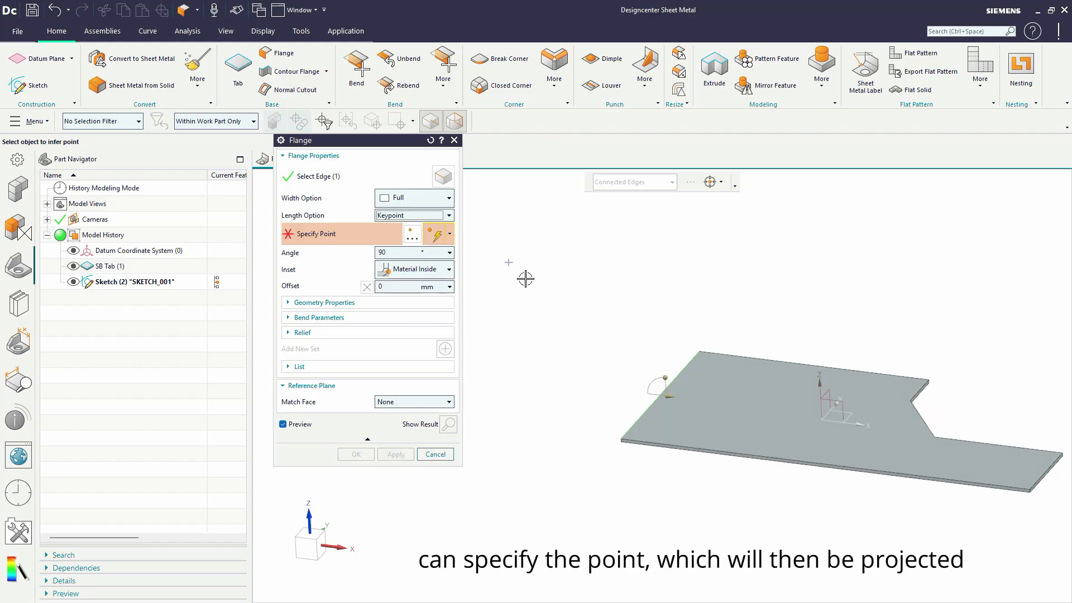
click(504, 261)
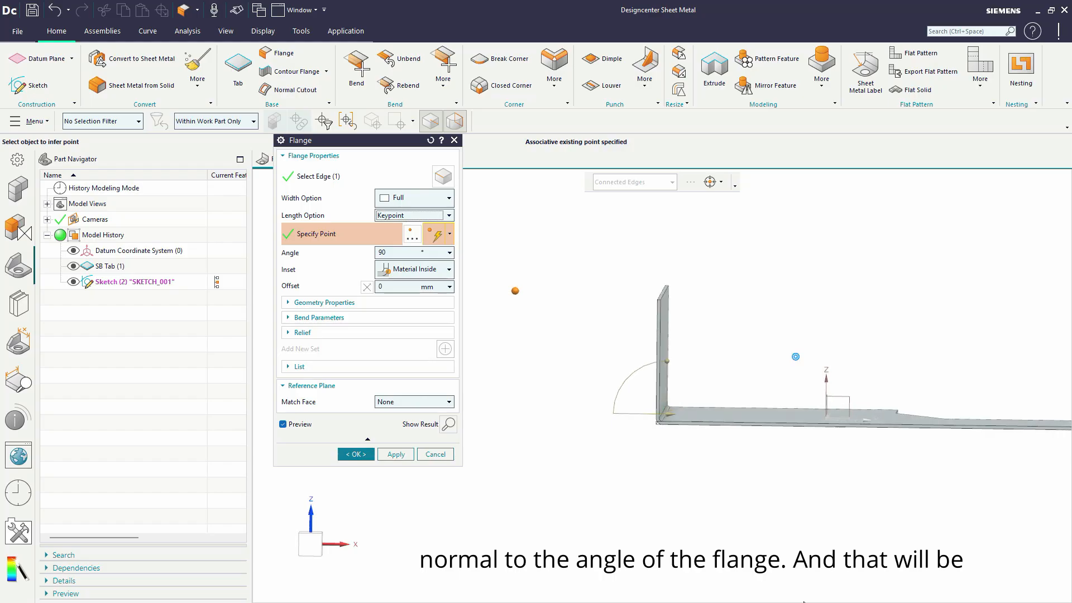
Step: Try swinging the keypoint flange to other angles, first 50° and then 49°
middle_drag(804, 602, 690, 531)
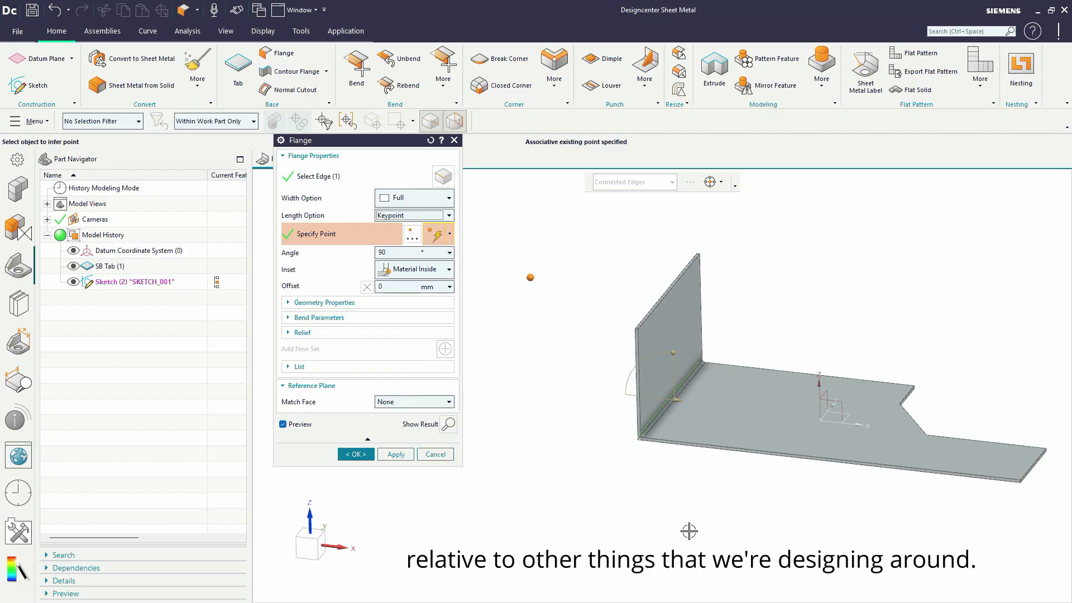
mouse_move(918, 231)
middle_down()
mouse_move(813, 247)
mouse_move(673, 348)
mouse_move(771, 362)
mouse_move(698, 363)
middle_up()
mouse_move(698, 363)
mouse_down()
mouse_move(650, 369)
mouse_move(672, 353)
mouse_move(623, 384)
mouse_move(662, 335)
mouse_move(628, 334)
mouse_up()
mouse_move(628, 334)
middle_down()
mouse_move(837, 314)
mouse_move(558, 297)
middle_up()
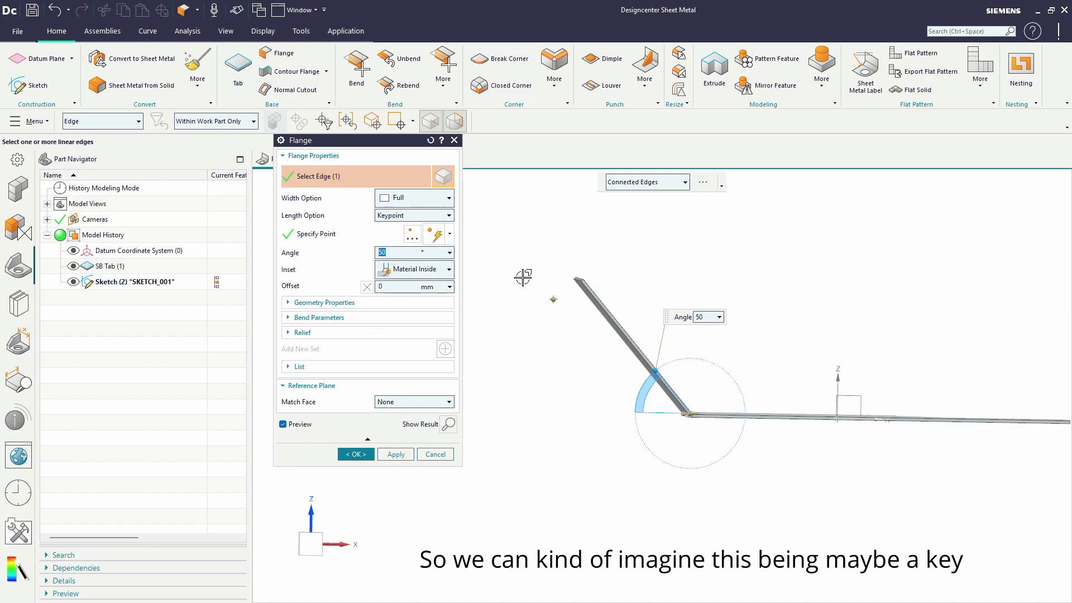
mouse_move(565, 299)
middle_down()
mouse_move(691, 293)
mouse_move(567, 313)
middle_up()
middle_drag(739, 276, 720, 276)
drag(642, 371, 617, 350)
mouse_move(580, 435)
middle_down()
mouse_move(574, 450)
mouse_move(592, 429)
mouse_move(580, 431)
middle_up()
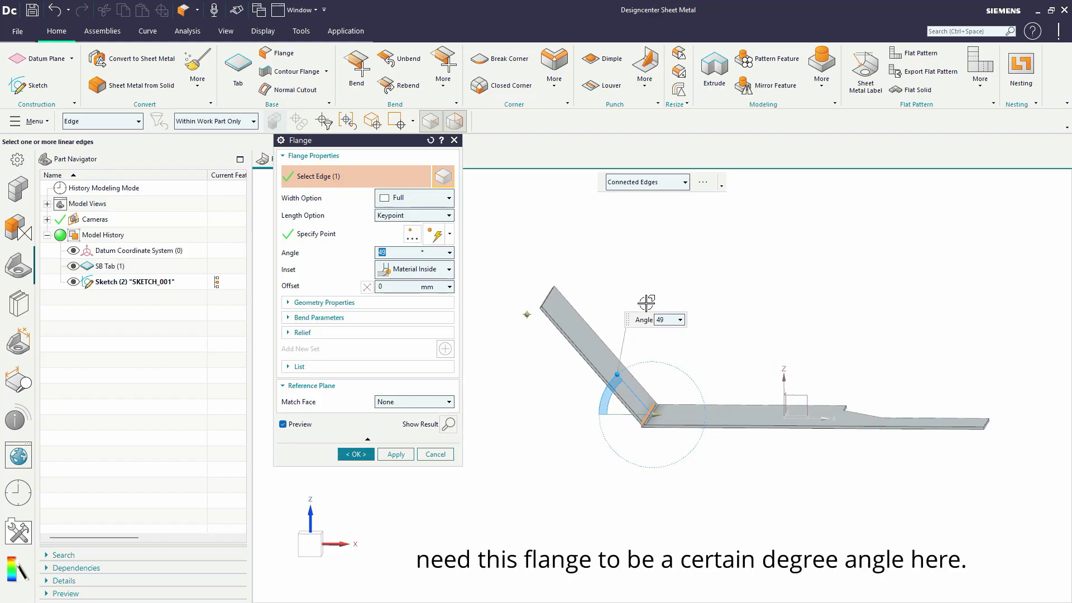
Step: Set the flange angle to 60° and create the flange
click(670, 320)
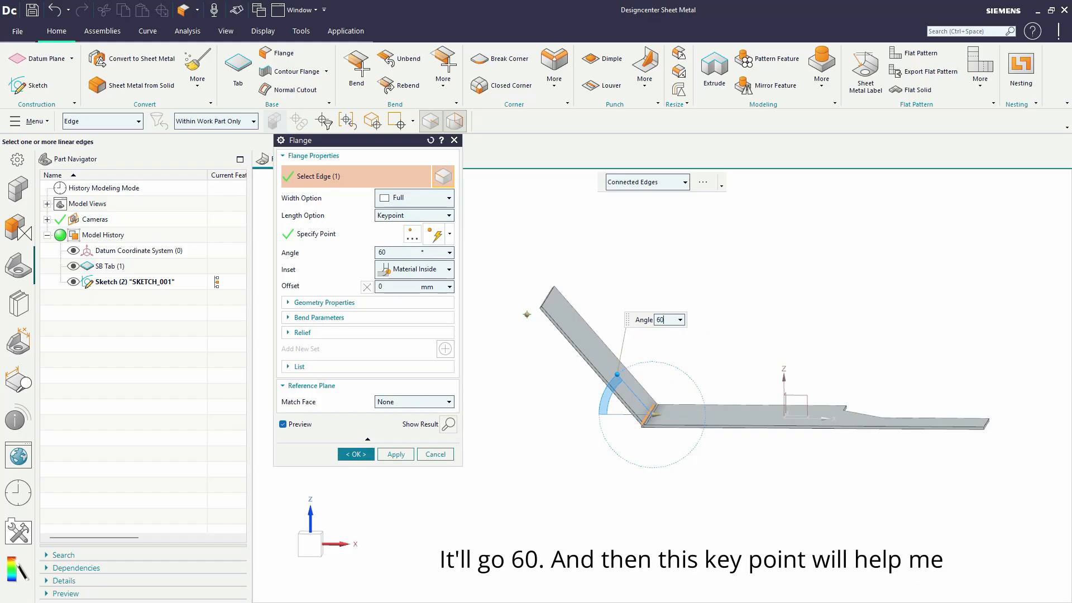
text(60)
key(Return)
middle_drag(527, 311, 525, 321)
mouse_move(756, 373)
middle_down()
mouse_move(746, 517)
mouse_move(736, 515)
mouse_move(743, 493)
middle_up()
click(356, 454)
Step: Edit the key point's sketch so the point sits 335 mm from the vertical axis and 150 mm above the horizontal axis, and finish the sketch
middle_drag(632, 363, 513, 326)
double_click(131, 282)
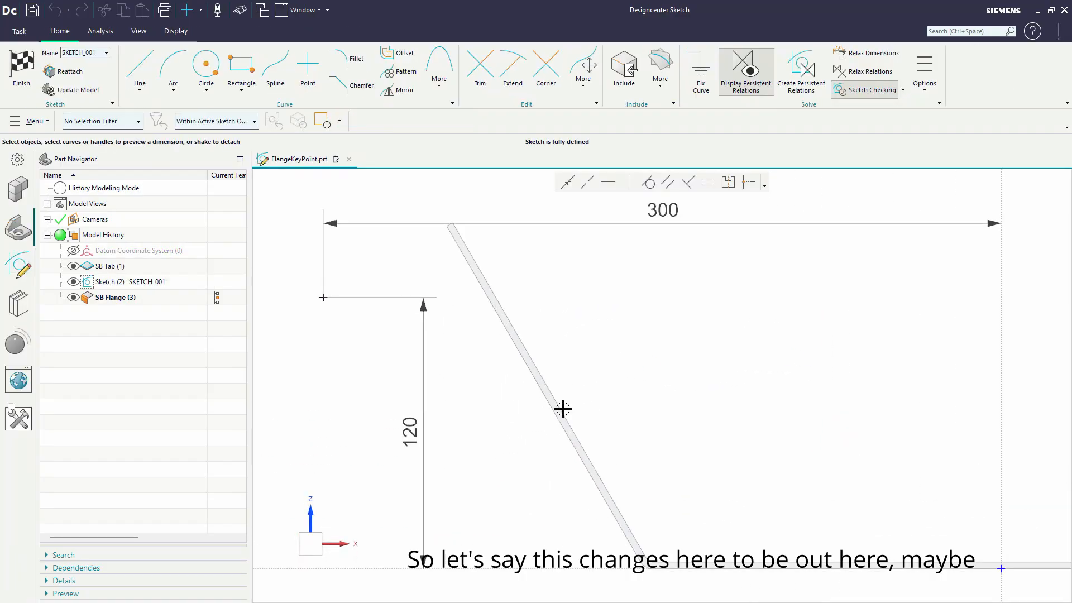
double_click(612, 302)
drag(438, 308, 397, 309)
double_click(445, 414)
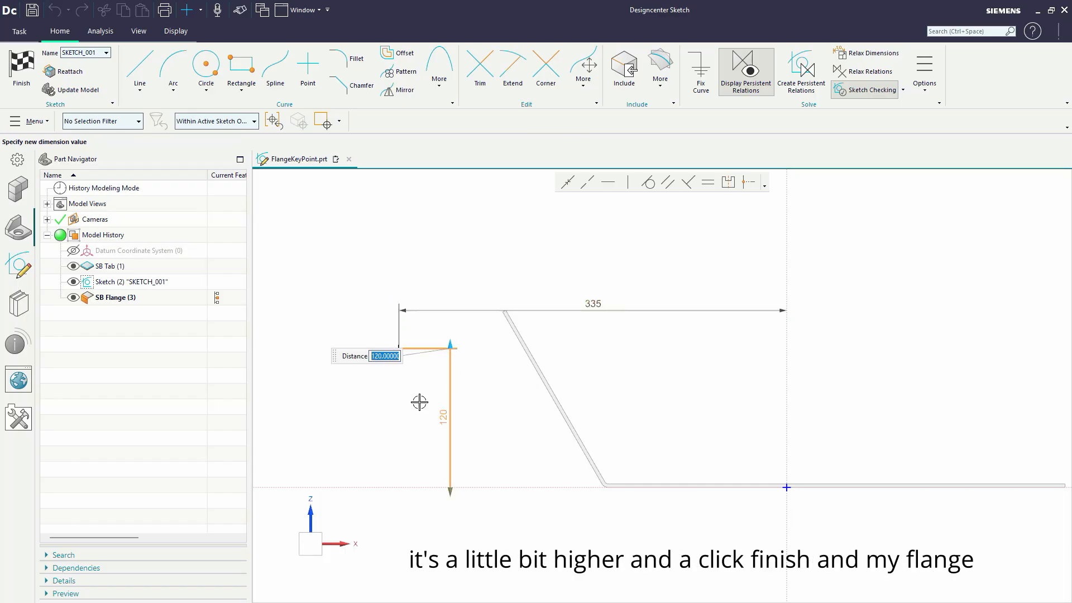
drag(454, 347, 450, 311)
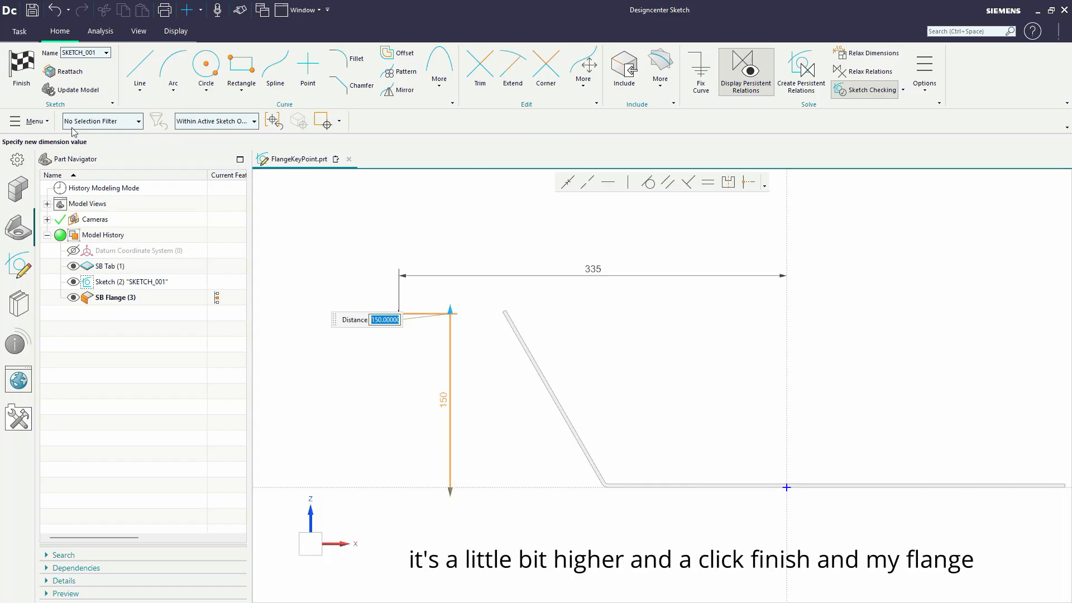
click(21, 67)
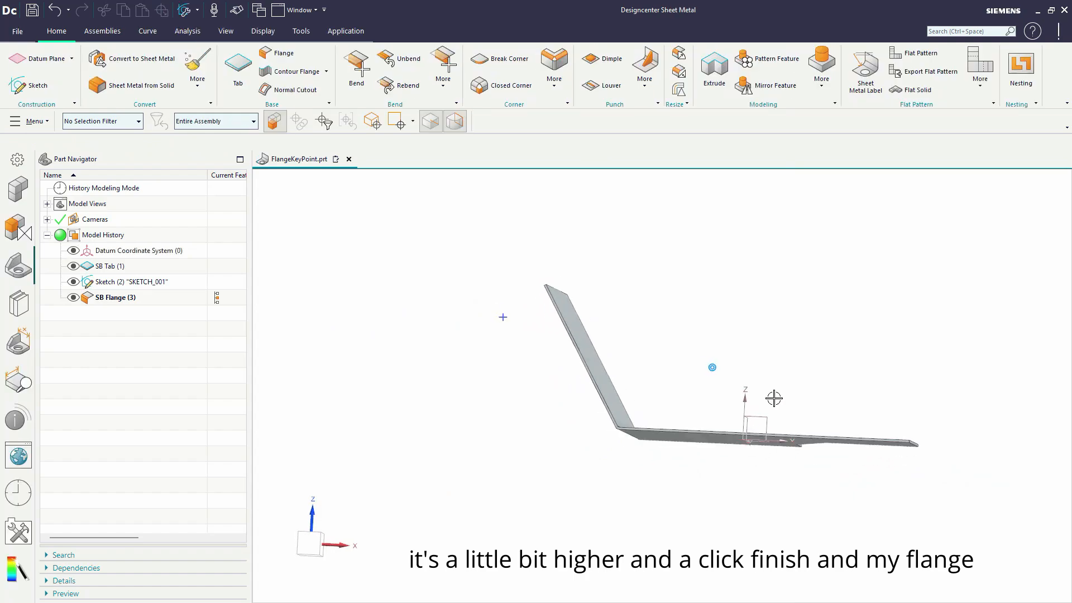